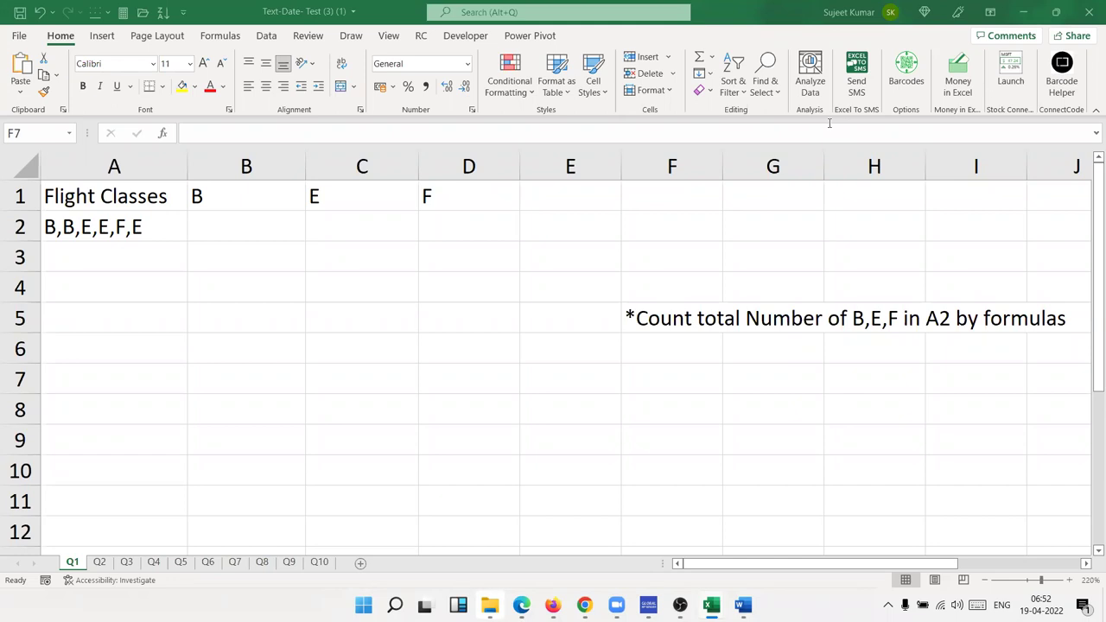
Step: Select cell A2 with the class list, then minimize all windows to show the desktop
left_click(100, 234)
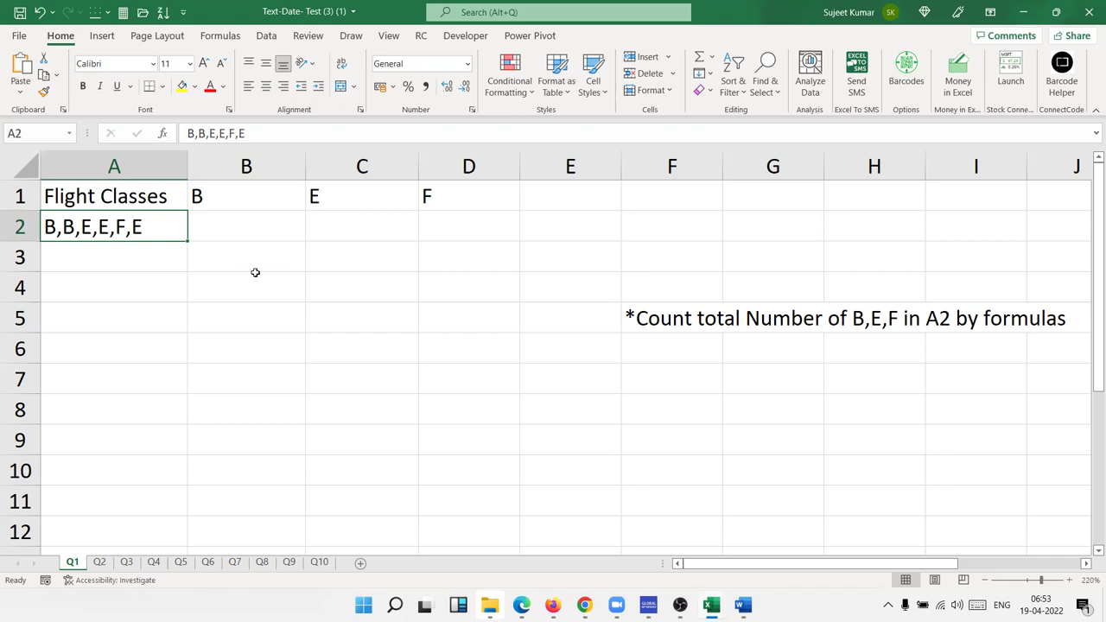
key("super+f")
key("super+d")
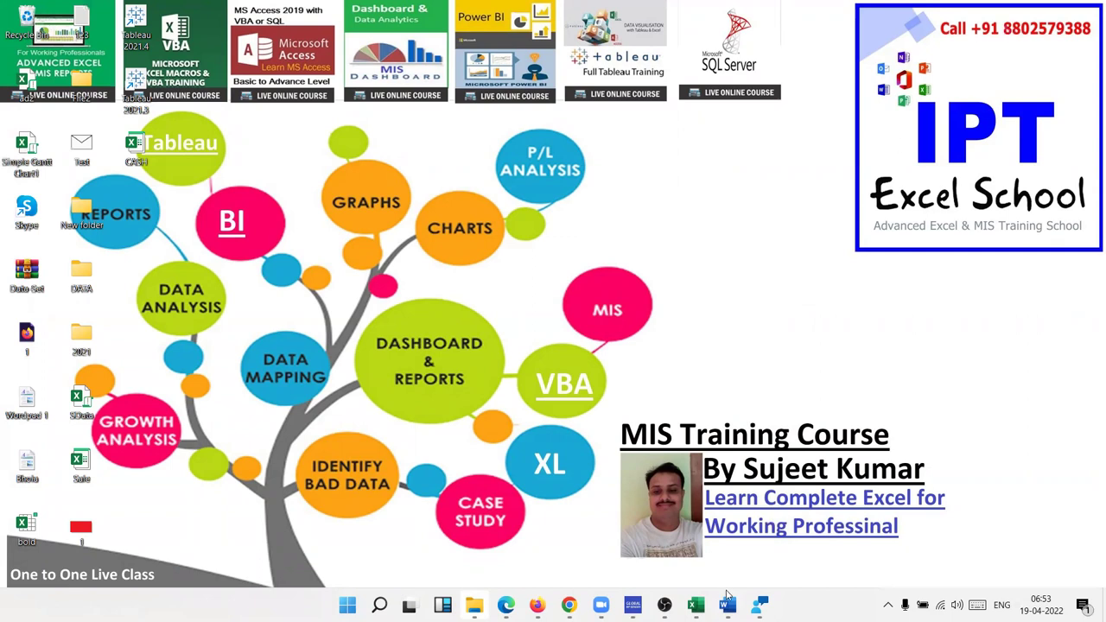
Step: Restore the workbook and enter =LEN(A2) in B2, which returns 11, then zoom in
mouse_move(727, 602)
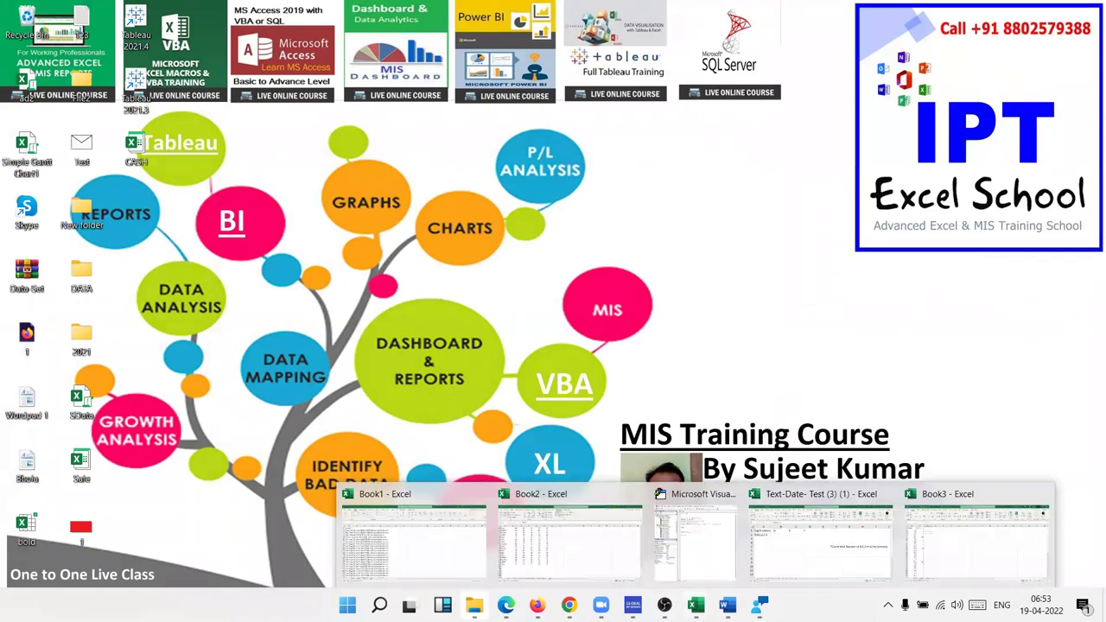
left_click(796, 573)
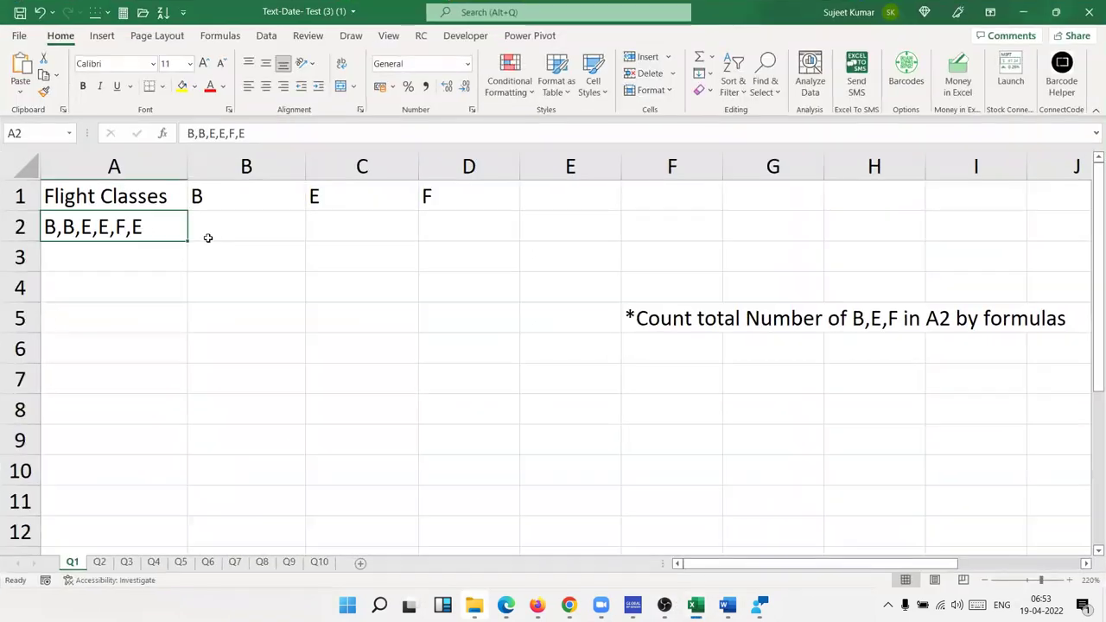
left_click(245, 234)
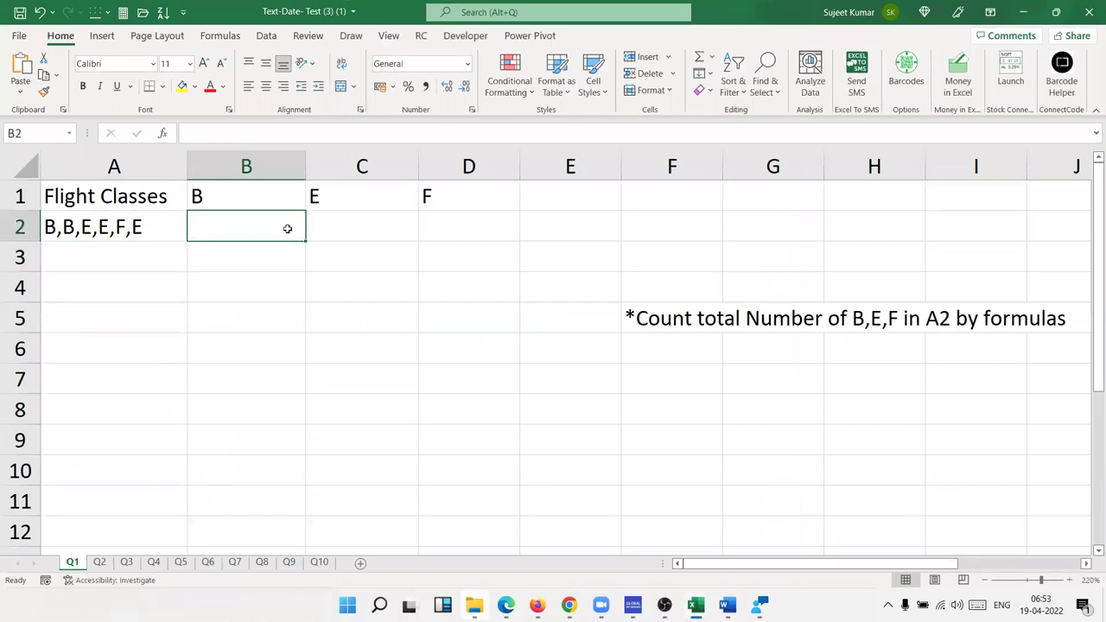
type("=")
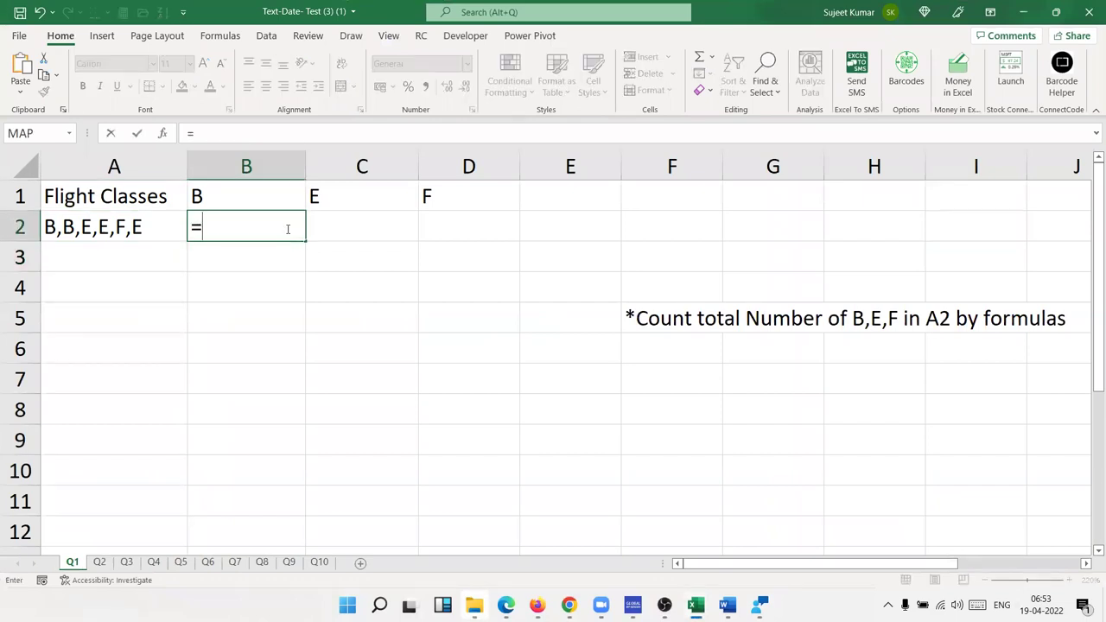
type("len")
key("Tab")
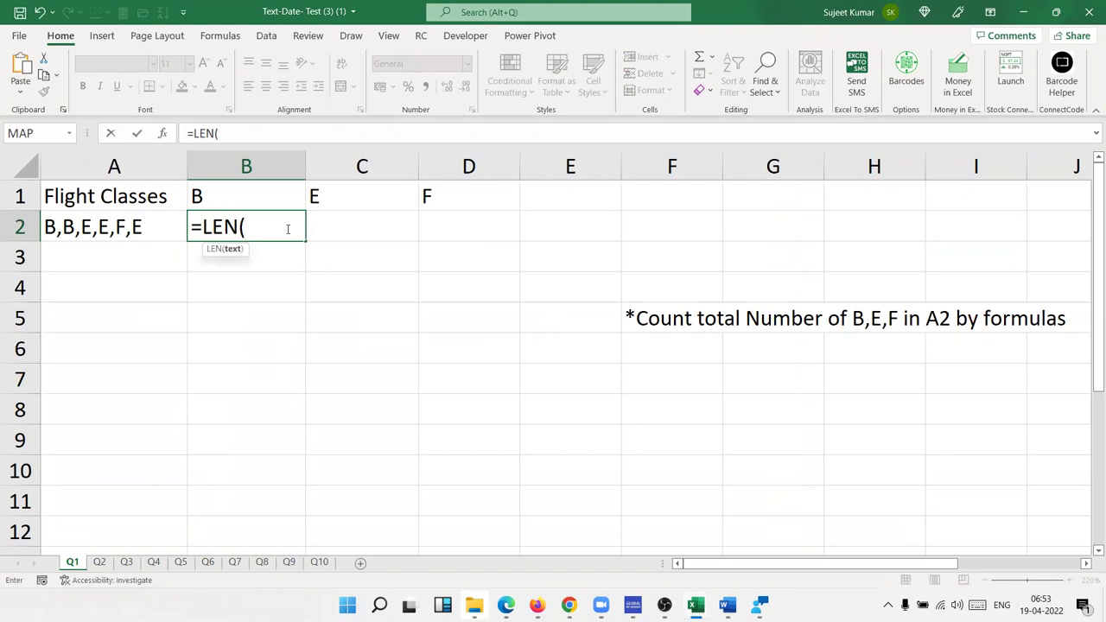
key("Left")
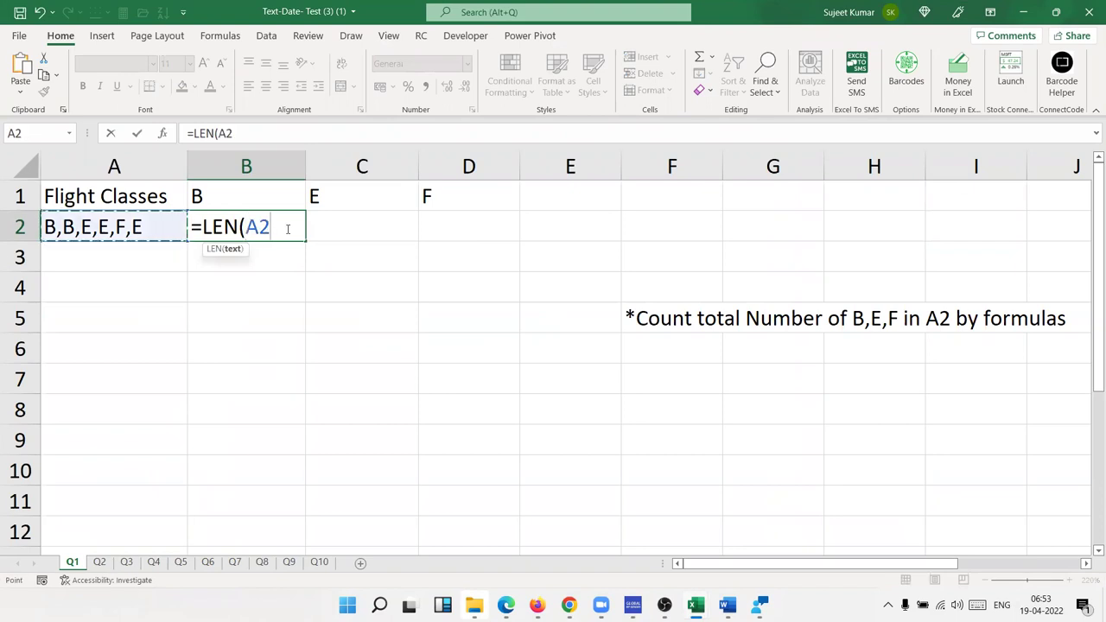
key("Return")
left_click(286, 226)
scroll(280, 245, "up", 1)
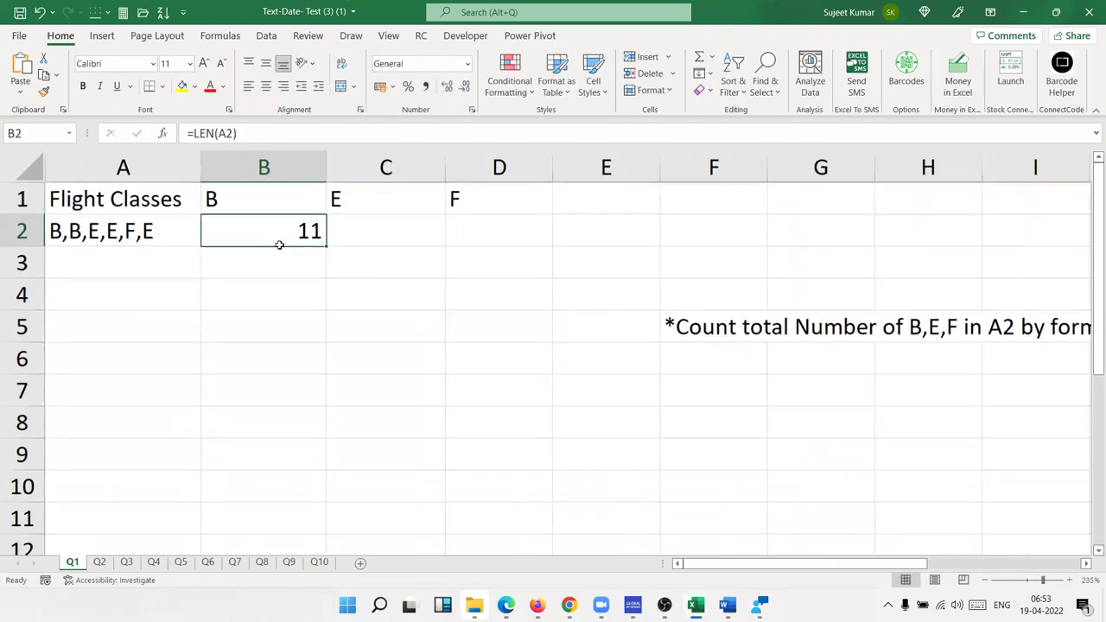
scroll(279, 244, "up", 2)
scroll(280, 245, "up", 1)
left_click_drag(732, 564, 607, 580)
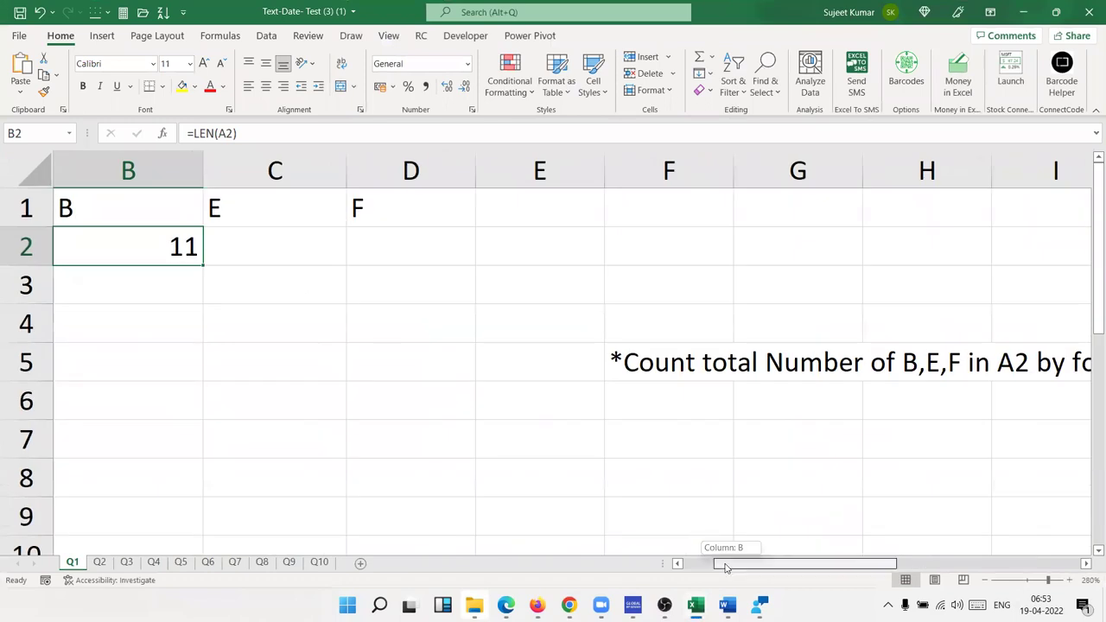
Step: In B3, enter =SUBSTITUTE(A2,"B","") to strip every B from the class list
left_click(351, 302)
type("=sub")
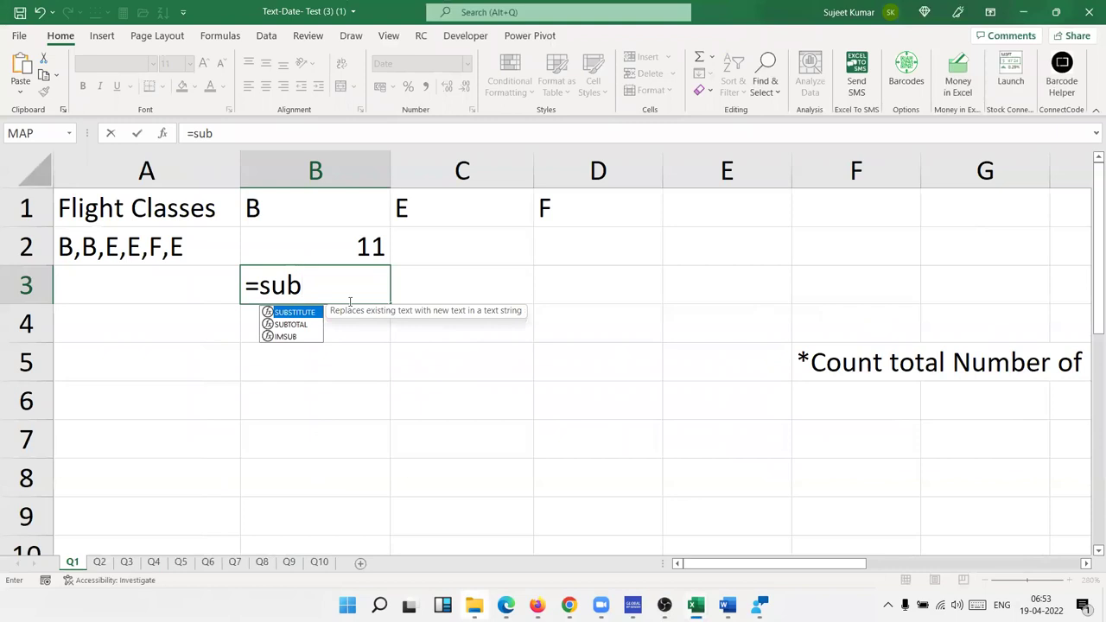
key("Tab")
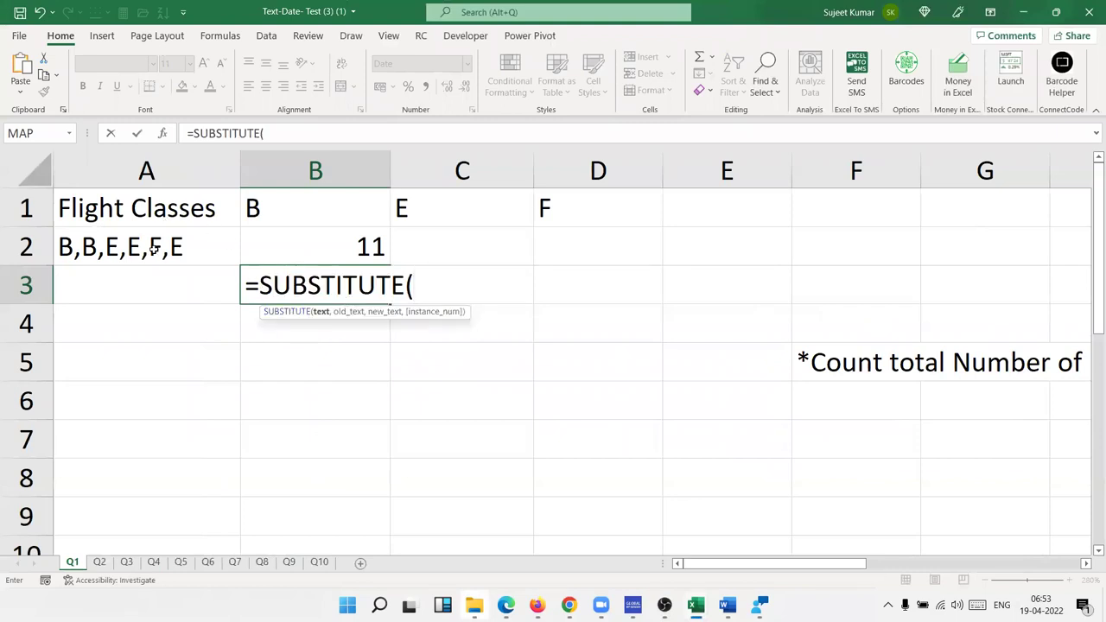
left_click(153, 248)
type(",\"")
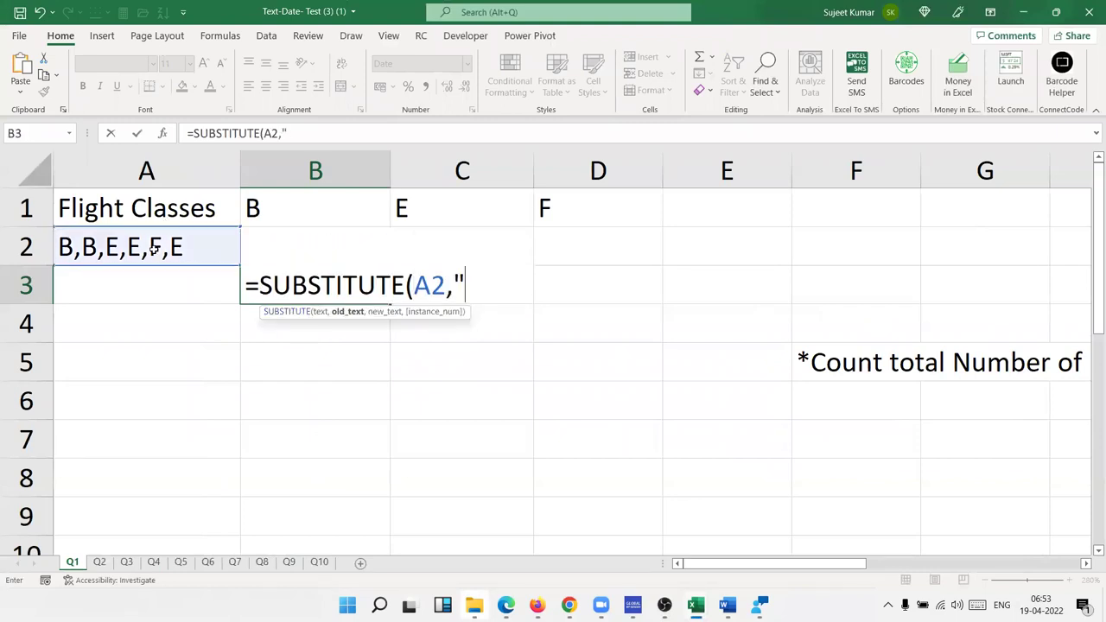
type("B")
key("BackSpace")
key("BackSpace")
type("\"")
type("B\",\"\"")
key("Return")
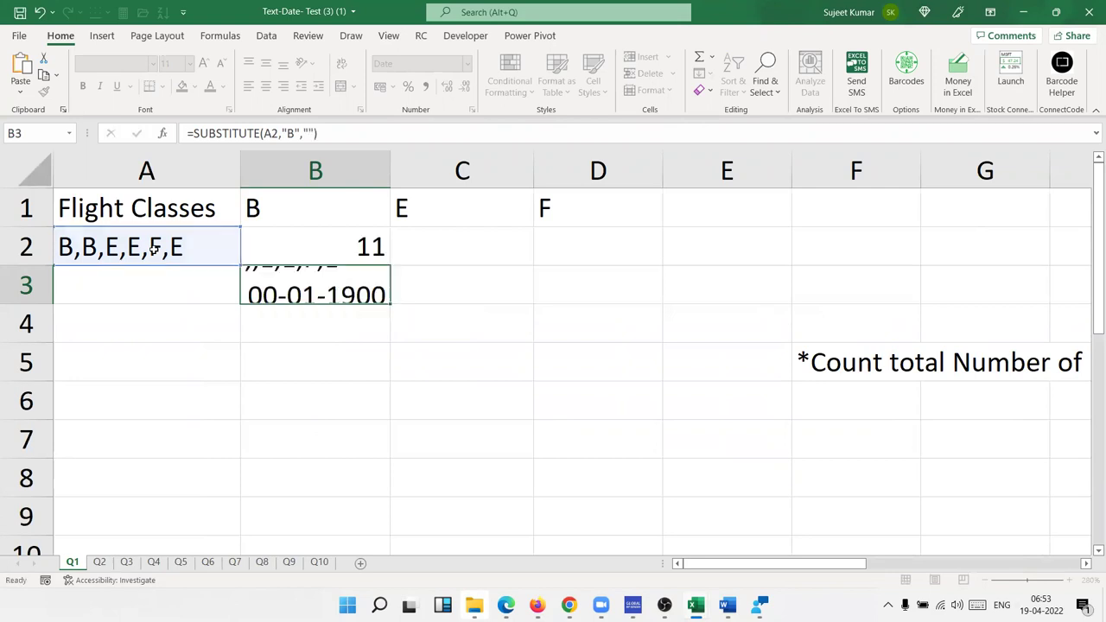
Step: In B4, enter =LEN(B3) to measure the stripped text, returning 9
type("=len")
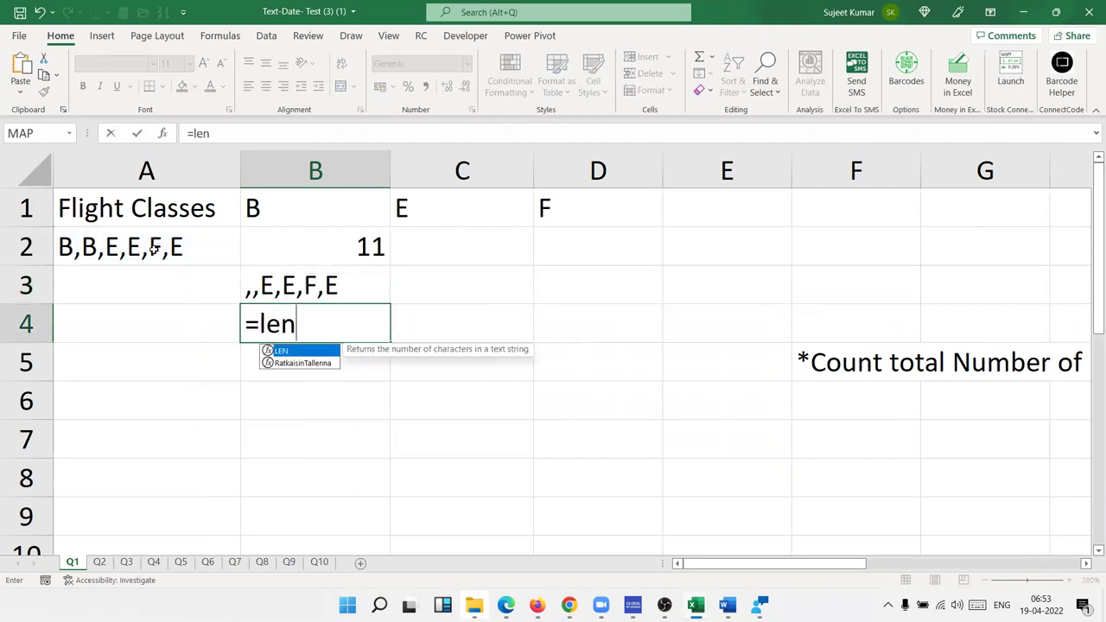
key("Tab")
key("Up")
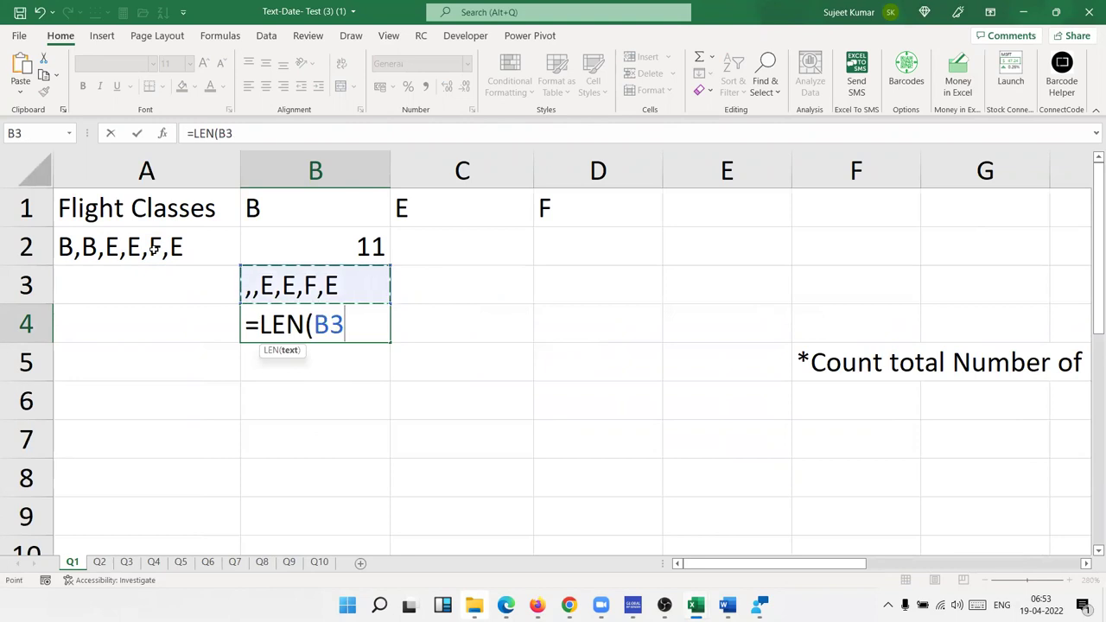
key("Return")
Step: Enter =B2-B4 in B5 to get the B count of 2, then select B2:B5
type("=")
key("Up")
key("Up")
key("Up")
type("-")
key("Up")
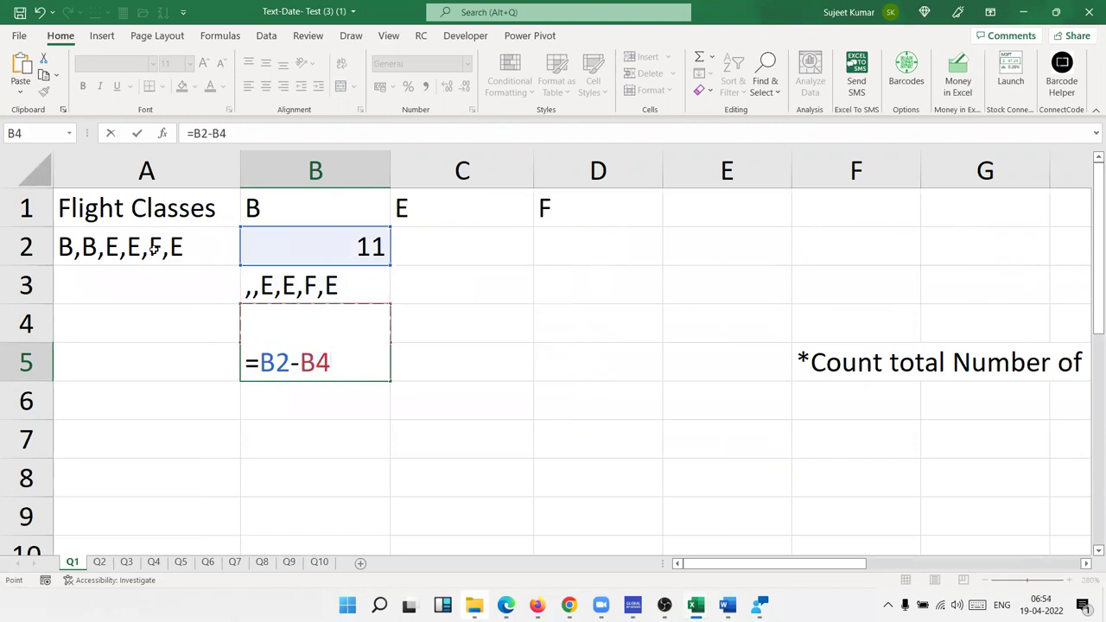
key("Return")
key("Up")
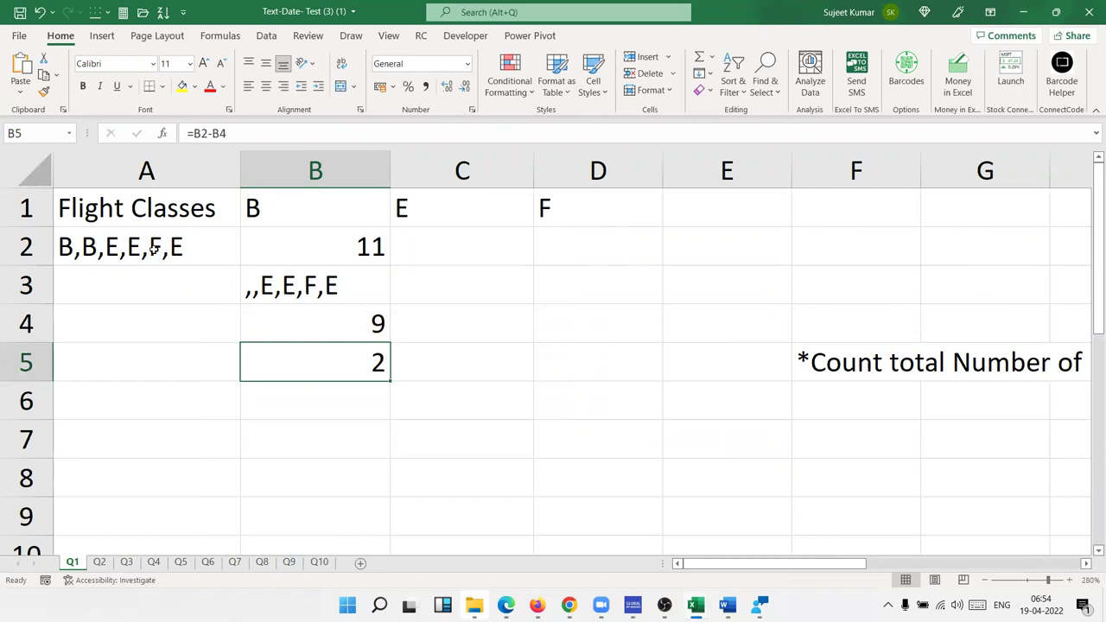
key("Up")
key("Up")
key("Up")
key("ctrl+shift+Down")
Step: Clear the helper cells B2:B5 and begin B2's formula as =LEN(A2)-LEN
key("Delete")
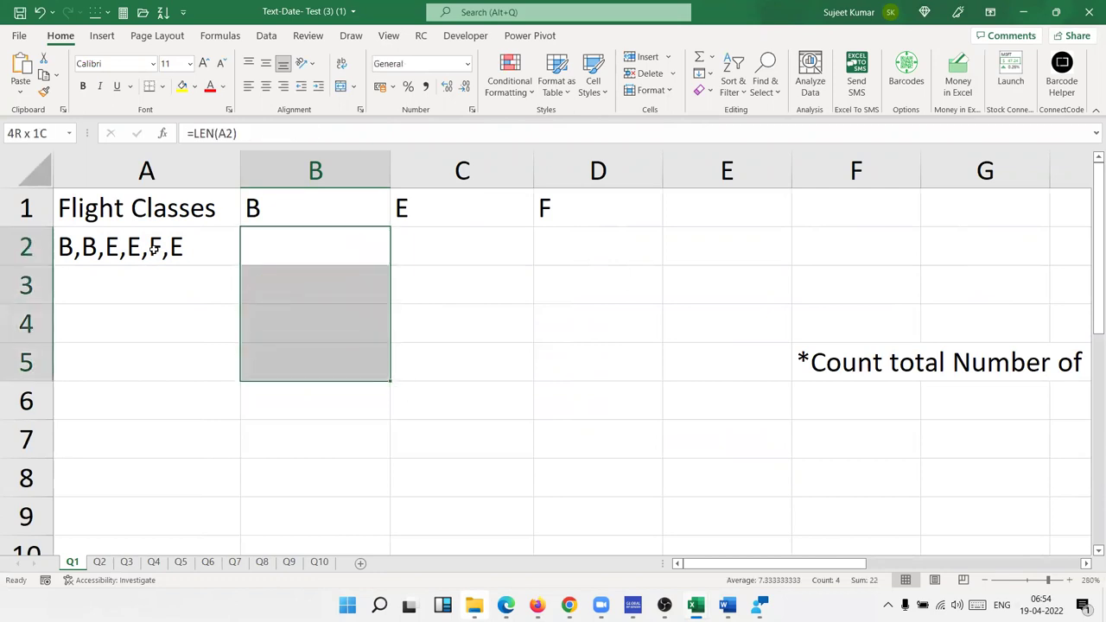
key("Up")
key("Down")
type("=len")
key("Tab")
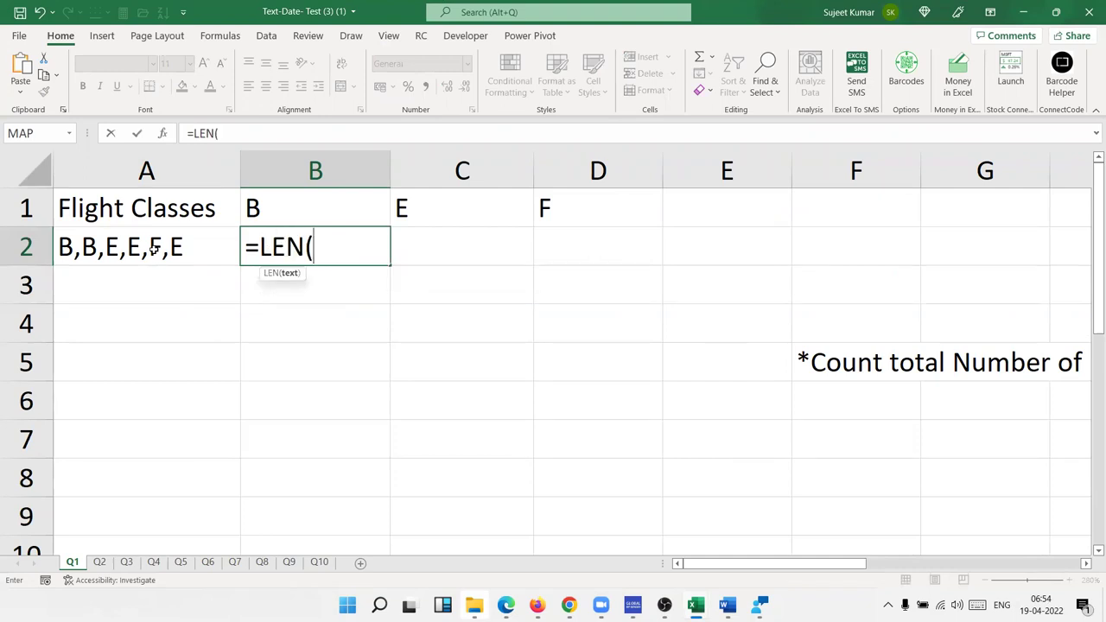
left_click(153, 249)
type(")-len")
key("Tab")
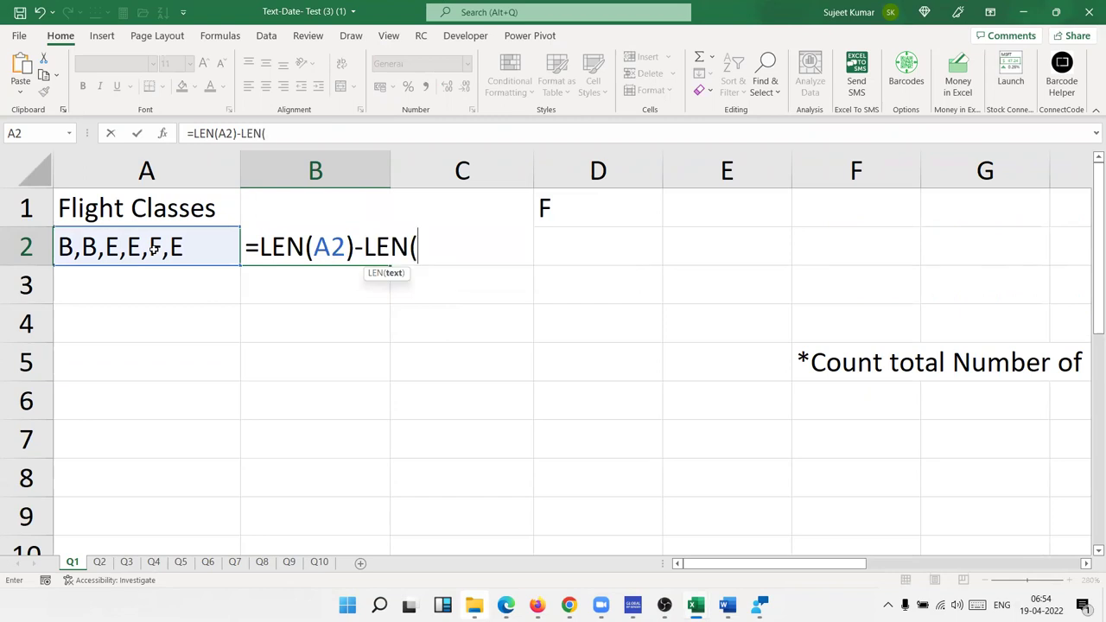
Step: Complete B2 as =LEN(A2)-LEN(SUBSTITUTE(A2,B1,"")), giving a B count of 2
type("sum")
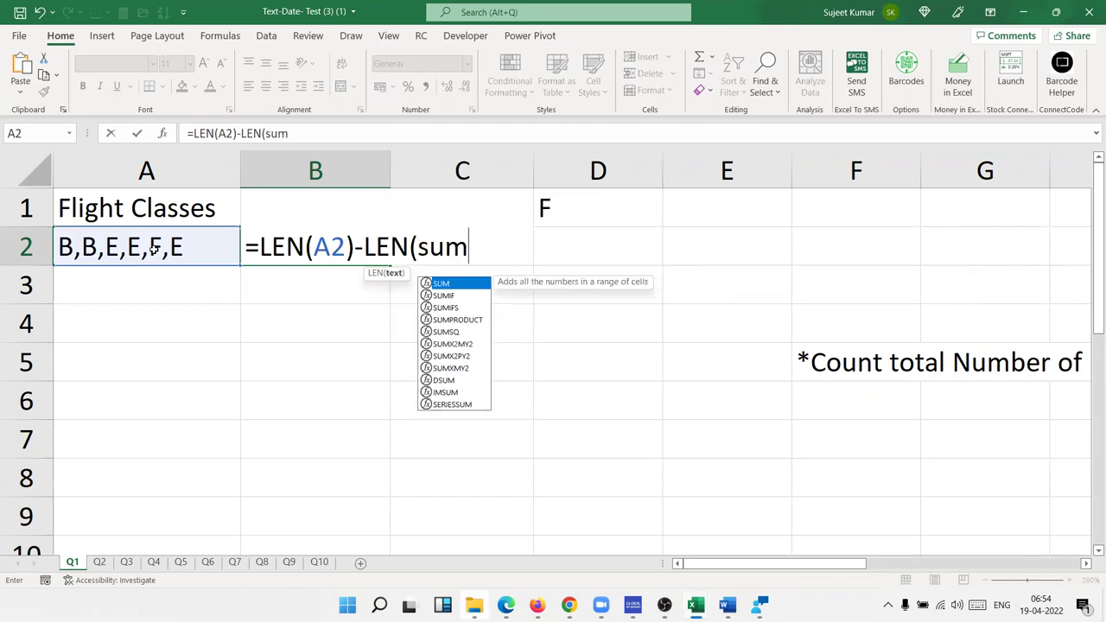
key("BackSpace")
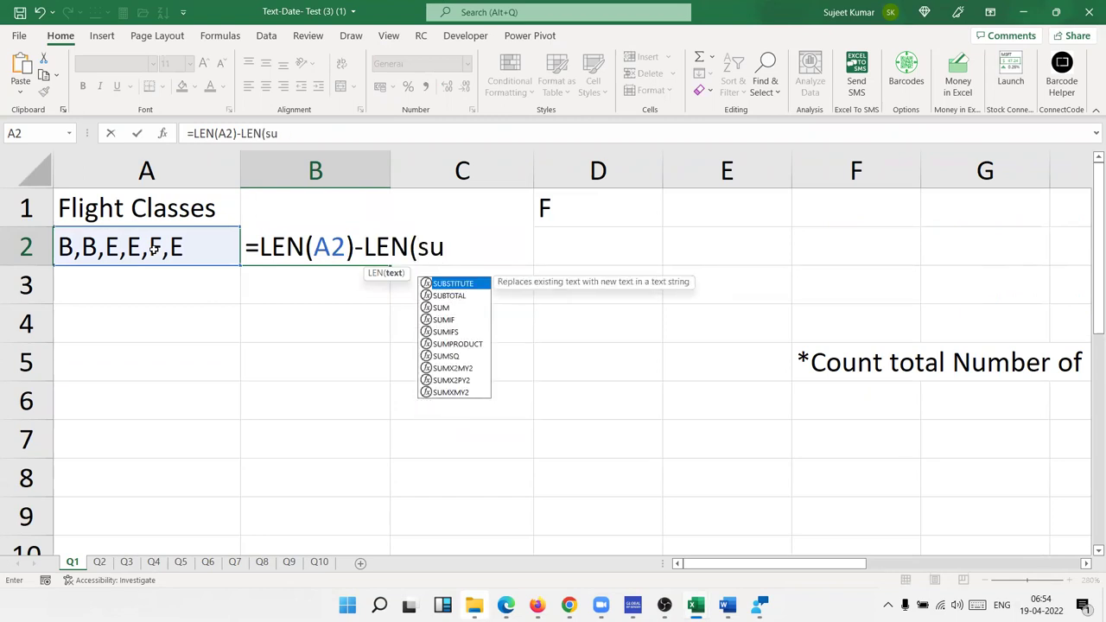
type("b")
key("Tab")
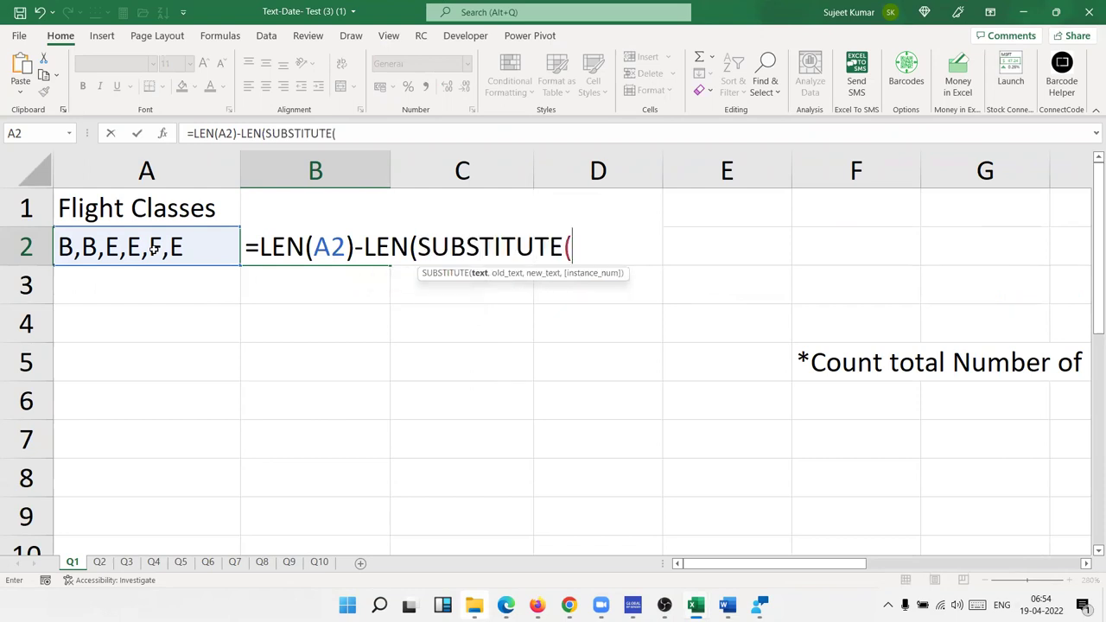
left_click(153, 249)
type(",B1,\"\"))")
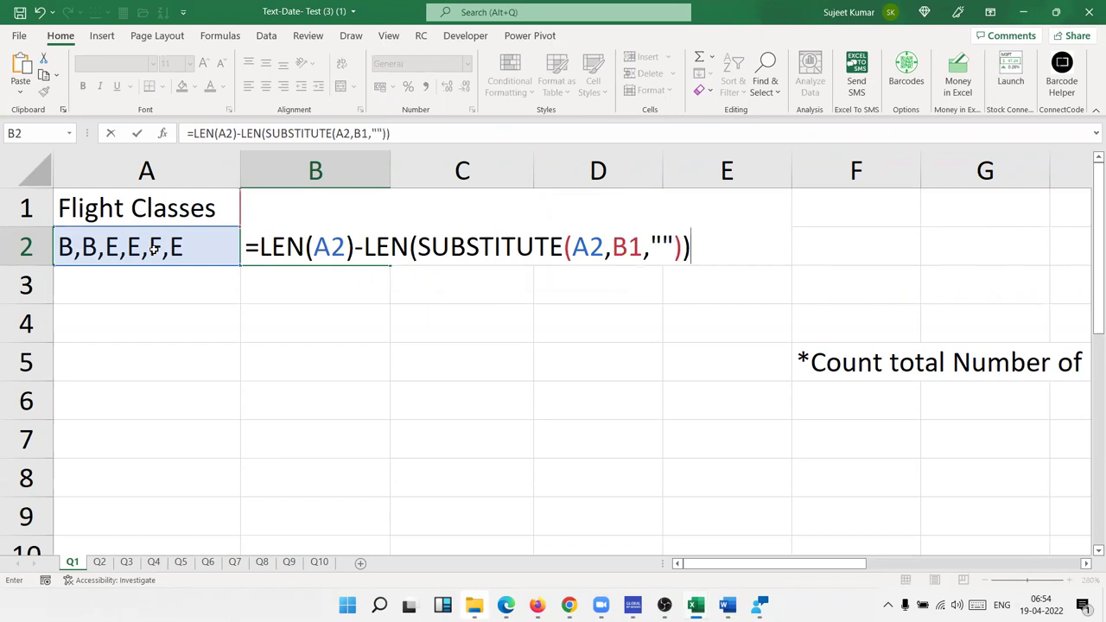
key("Return")
key("Up")
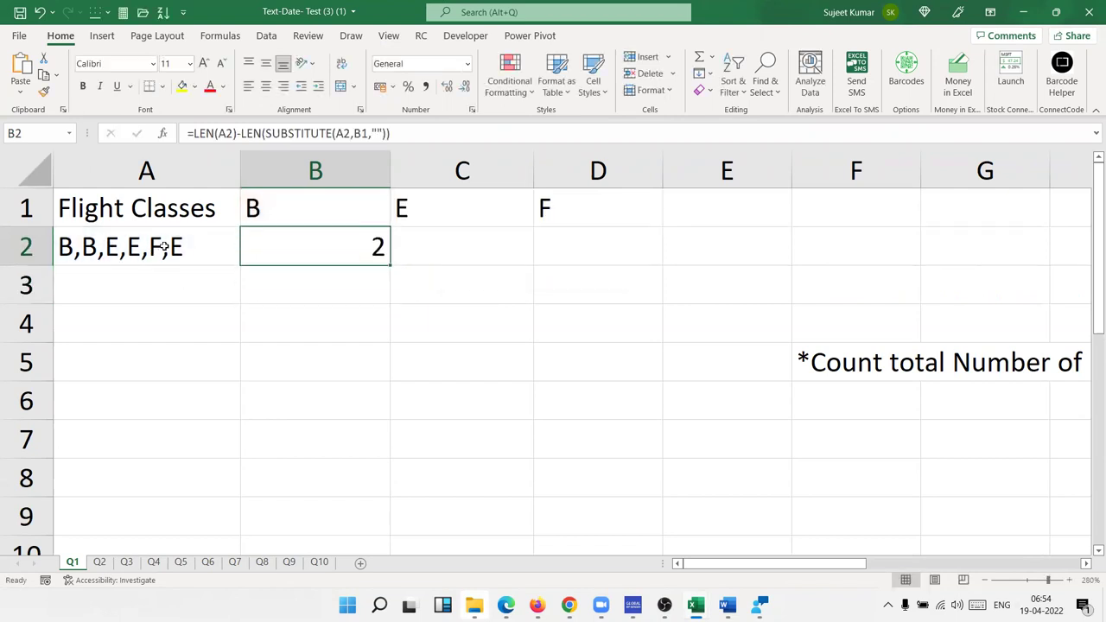
Step: Edit B2's formula to anchor both A2 references as $A2 and B1 as B$1
double_click(303, 250)
key("Right")
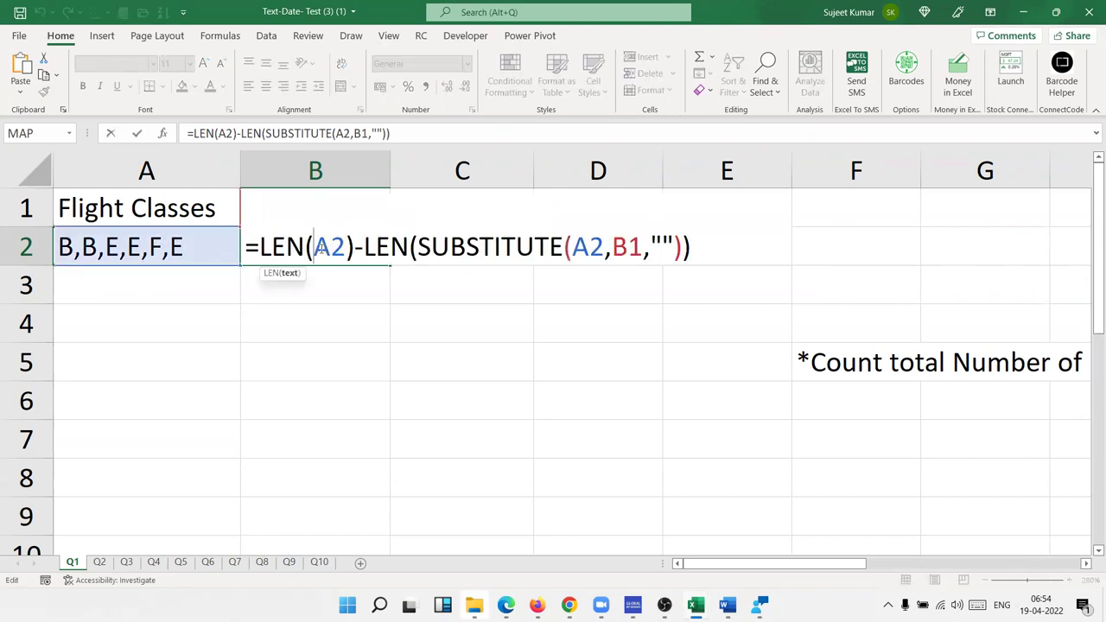
type("$")
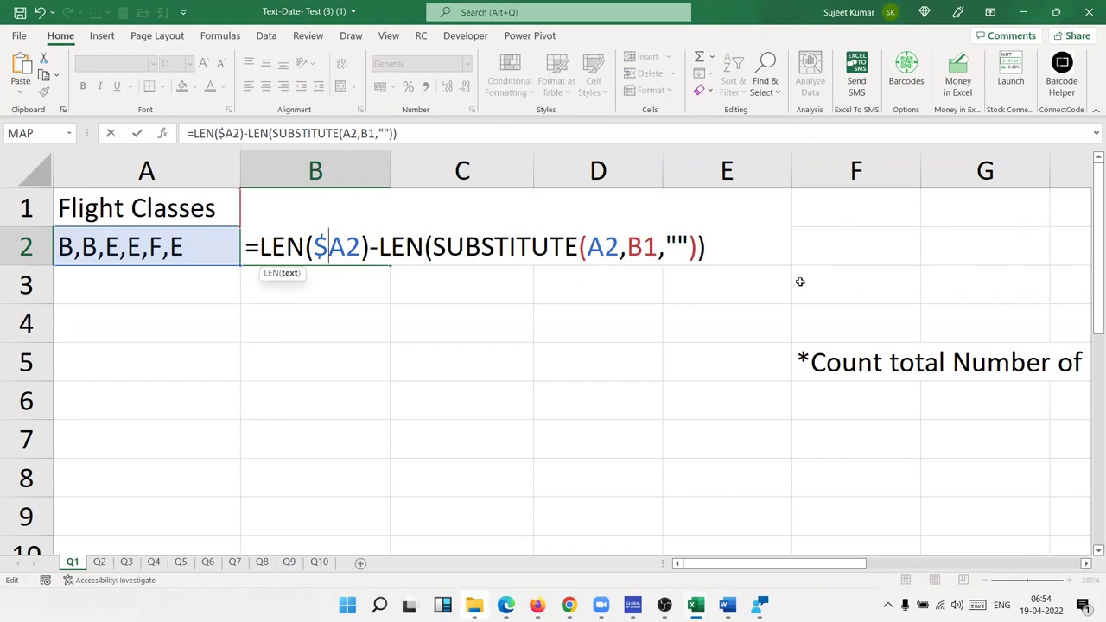
left_click(588, 249)
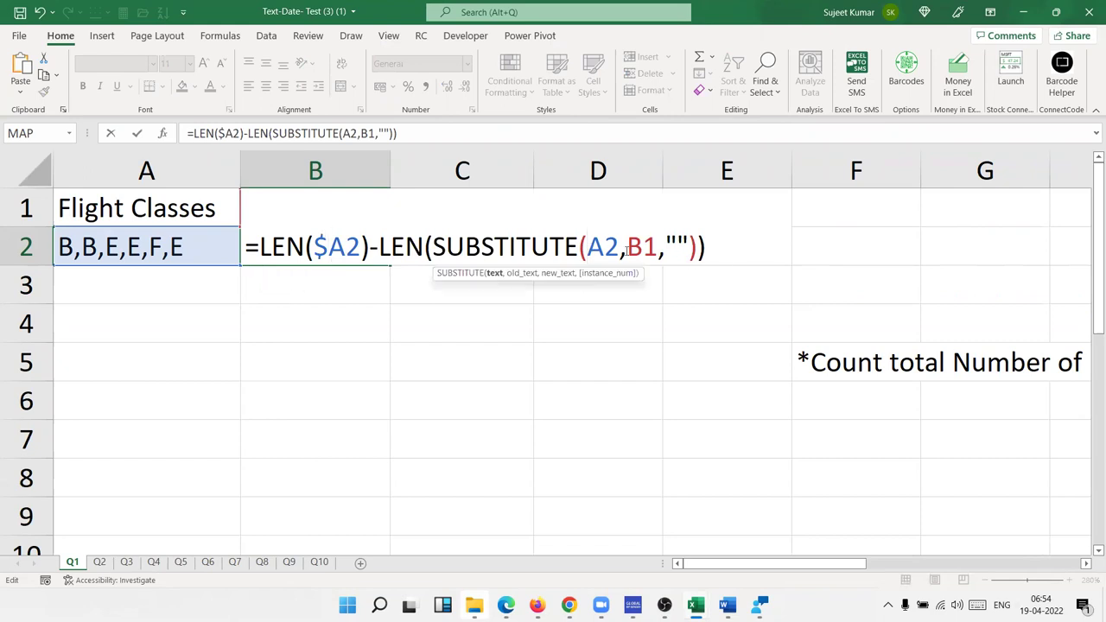
type("$")
double_click(666, 247)
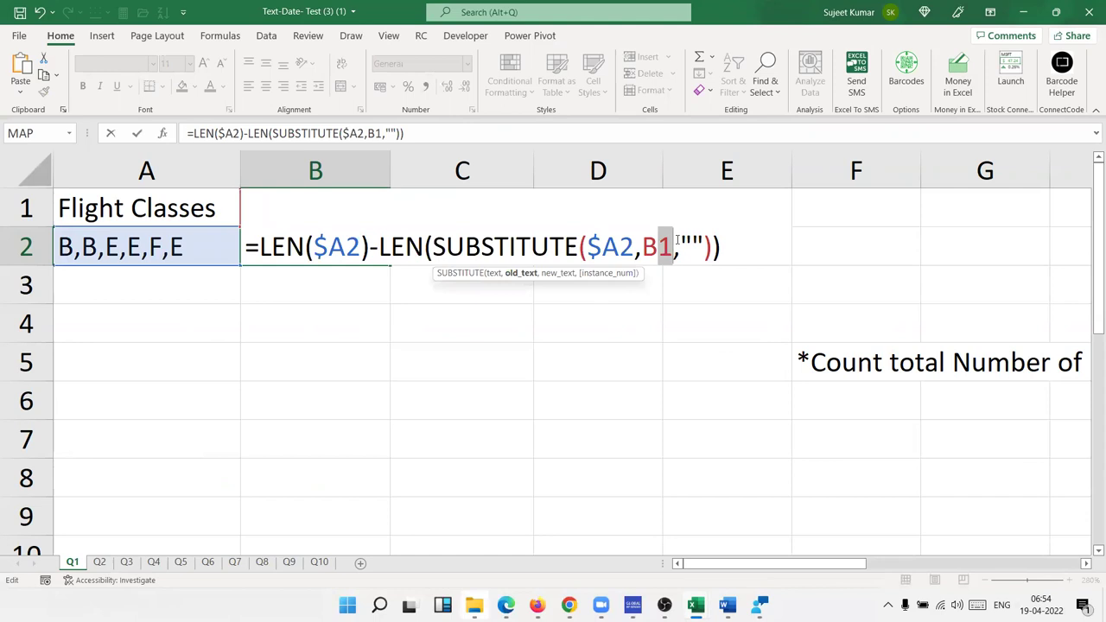
key("Left")
type("$")
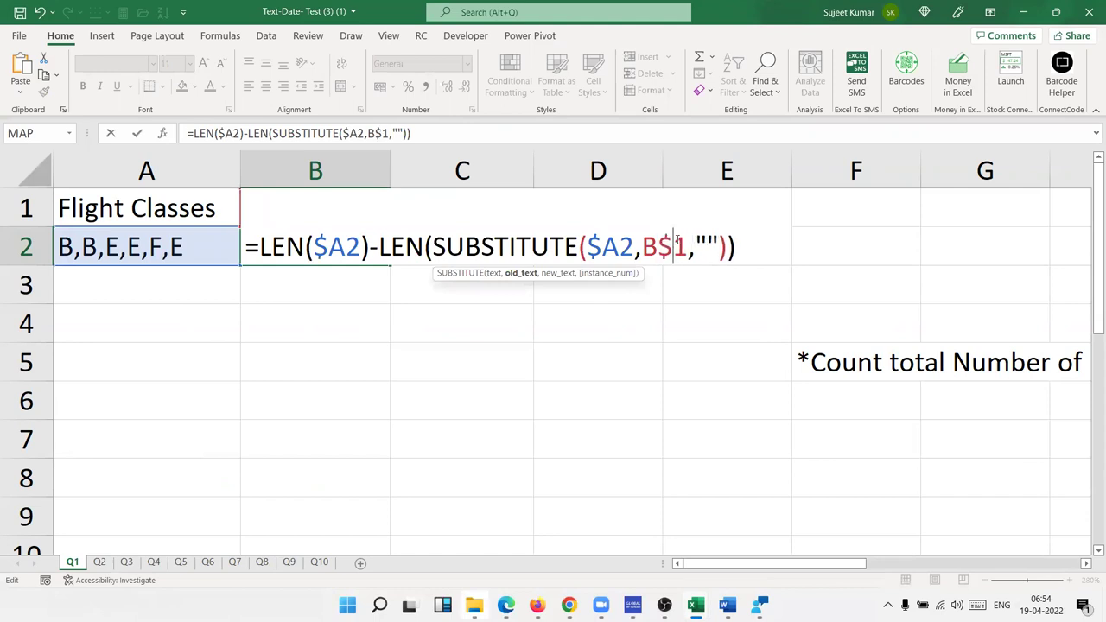
key("Return")
Step: Fill the B2 formula right across B2:D2, giving counts 2, 3 and 1
key("Up")
key("shift+Right")
key("shift+Right")
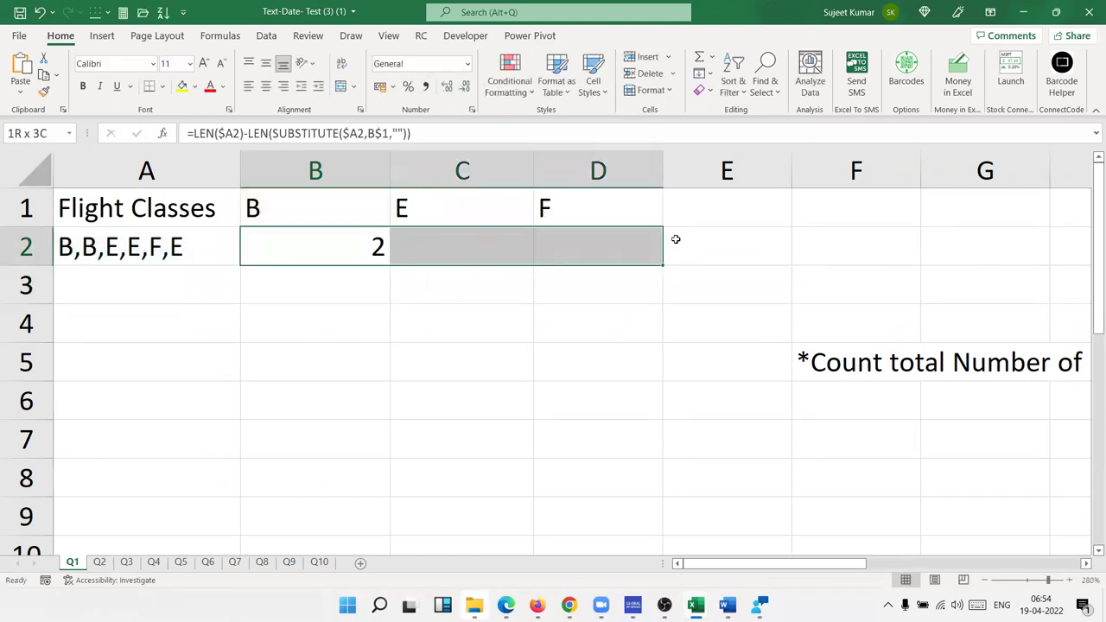
key("ctrl+r")
key("Left")
key("Right")
key("Right")
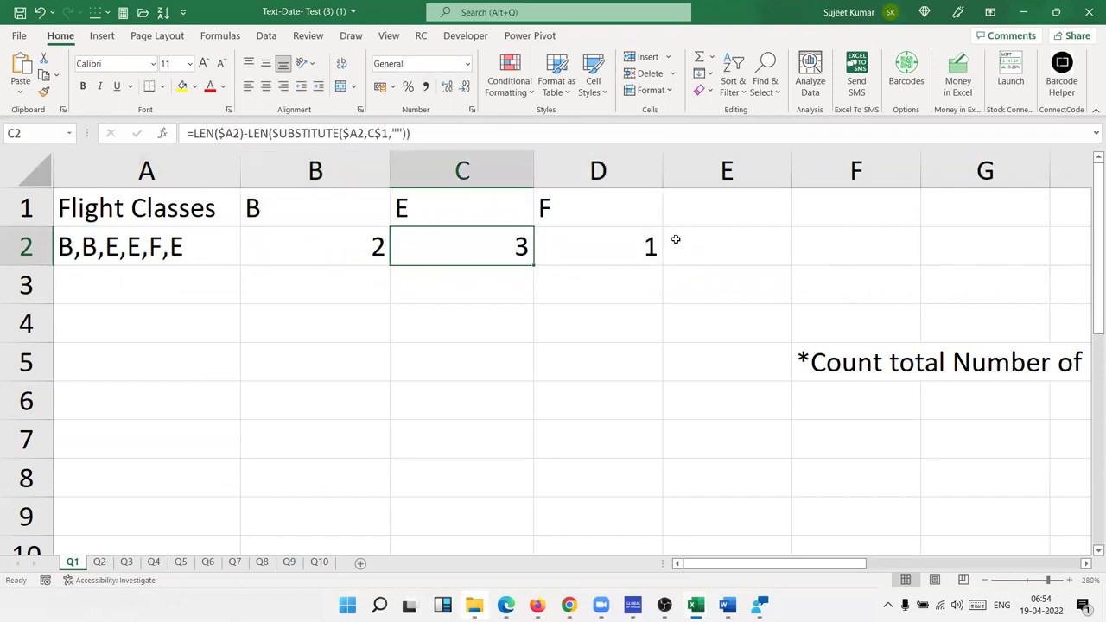
key("Right")
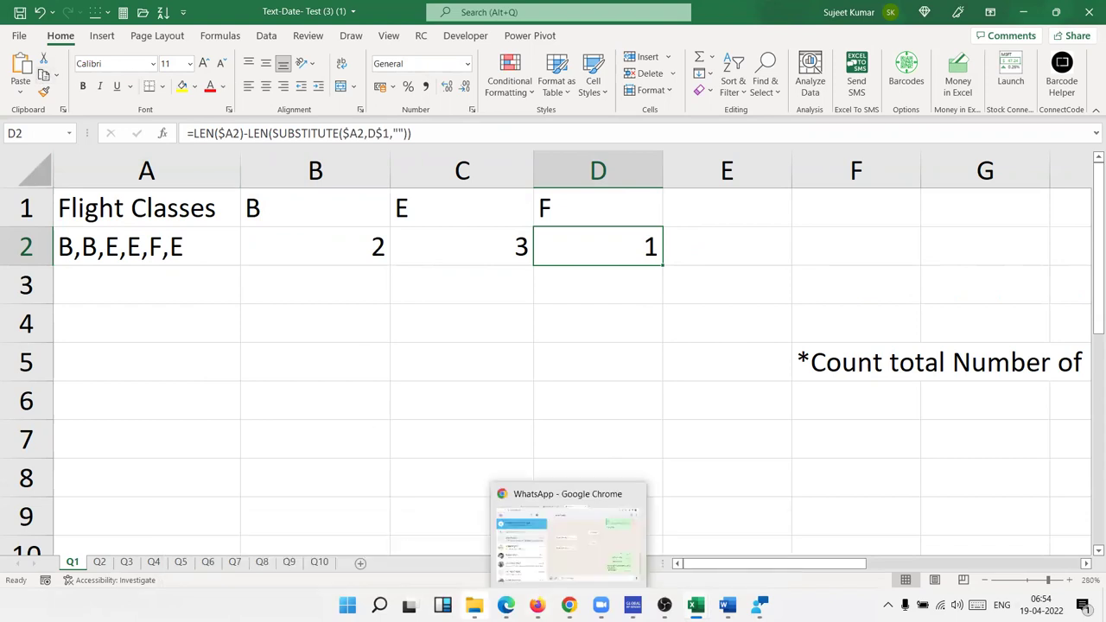
Step: Open the EXCEL MIS TRAINING Google Play page in a new Chrome tab, then minimize to the desktop
left_click(569, 605)
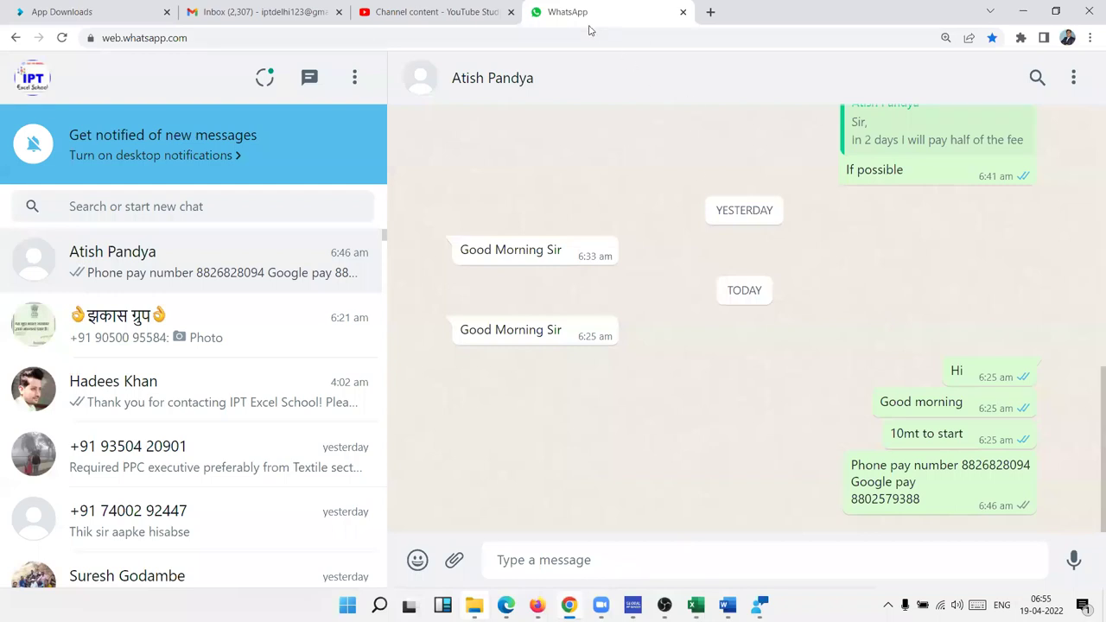
left_click(711, 14)
type("pl")
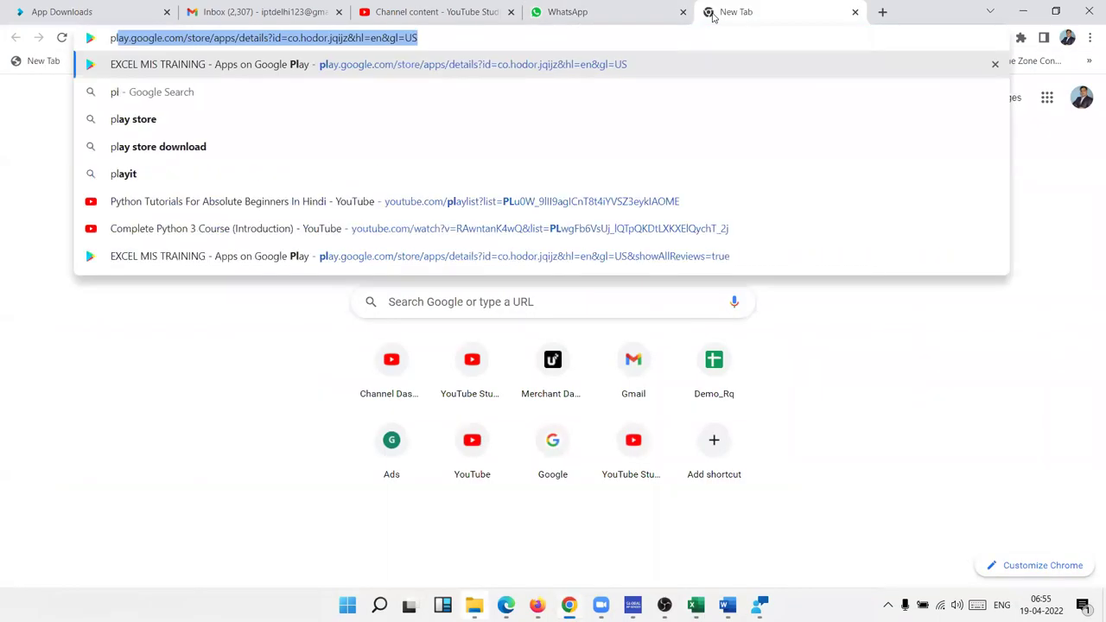
key("Return")
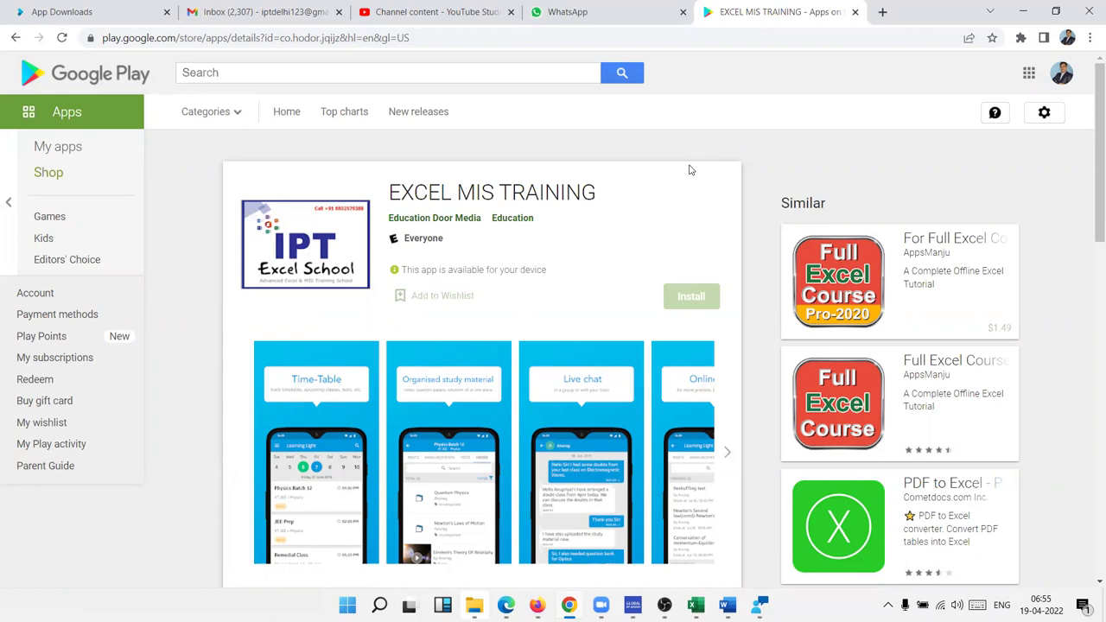
key("super+d")
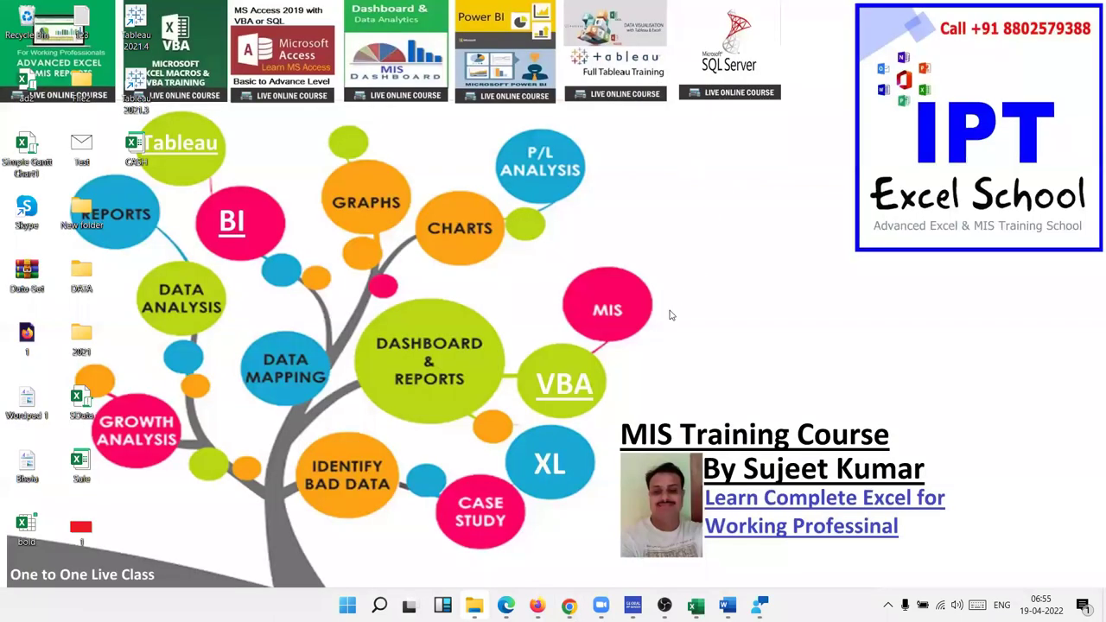